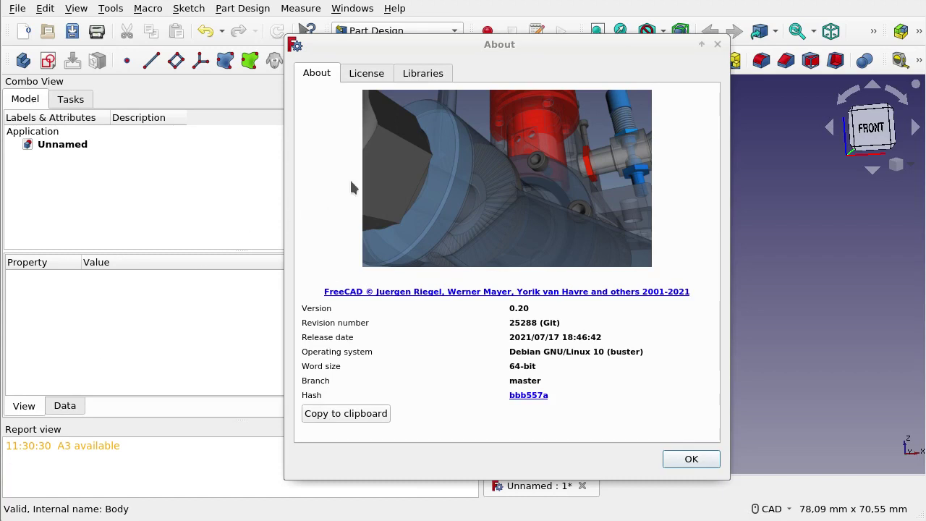
Close the About FreeCAD dialog to reveal the empty Unnamed document
left_click(371, 40)
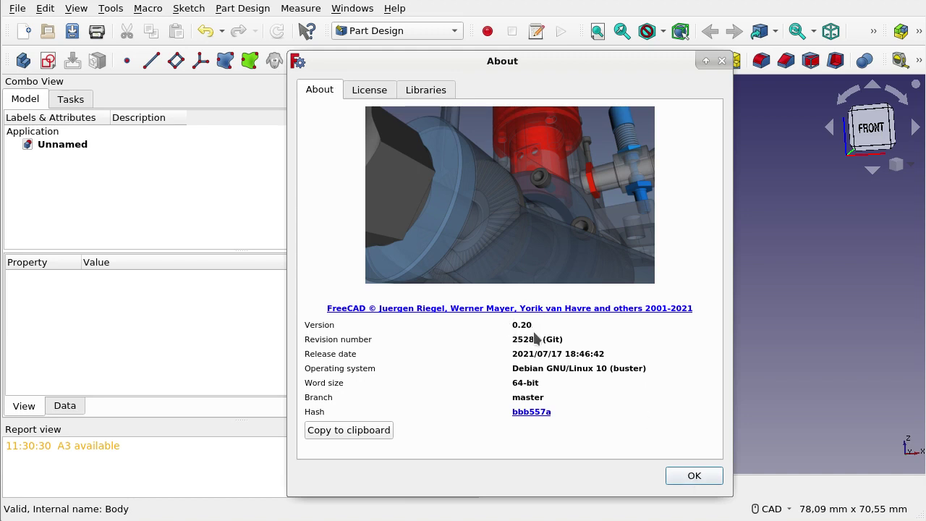
left_click(693, 477)
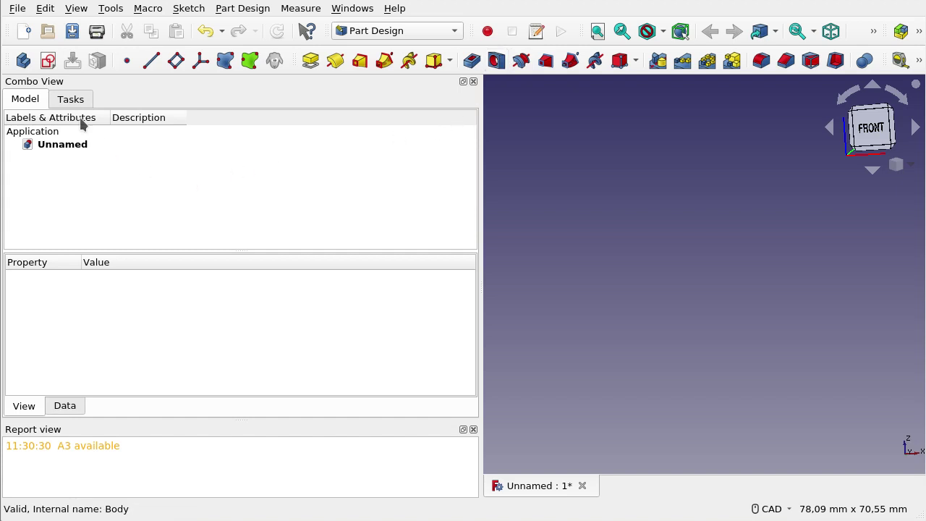
Create a Body and open a new sketch on its XY_Plane
left_click(23, 62)
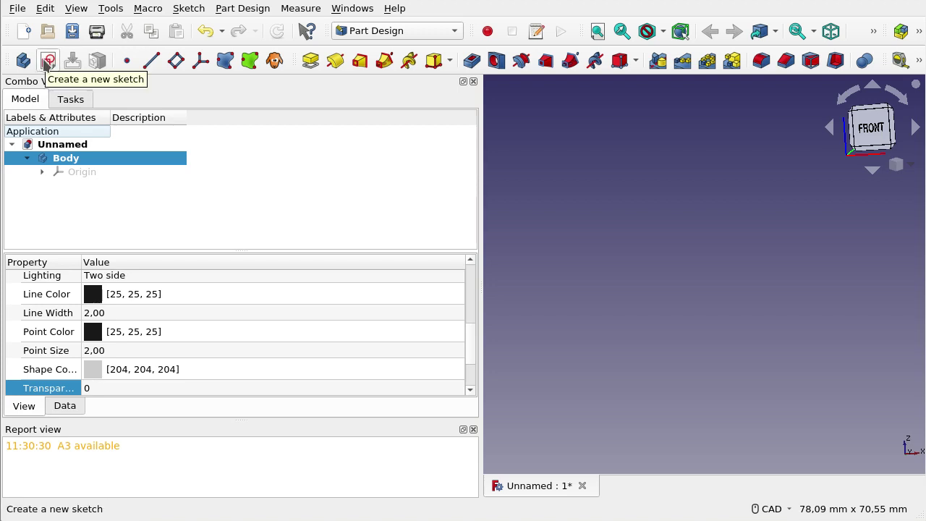
left_click(48, 60)
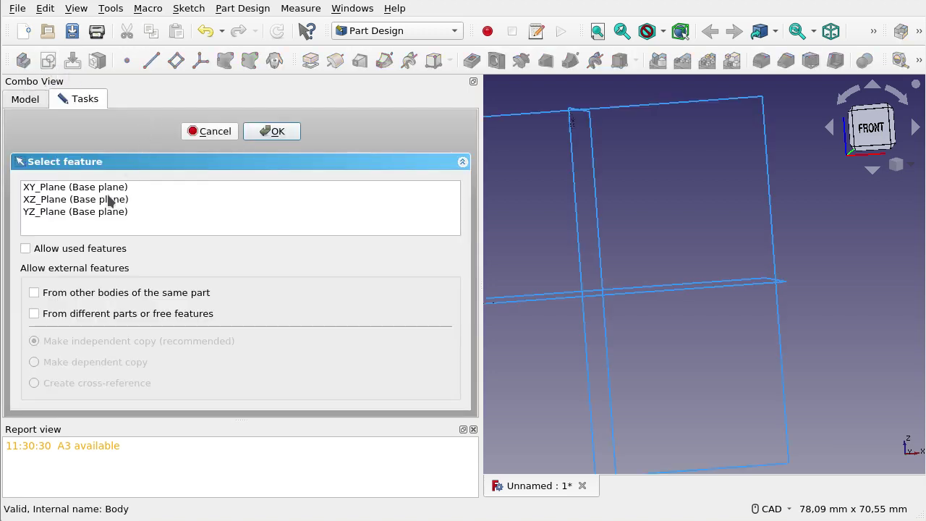
left_click(103, 191)
double_click(104, 192)
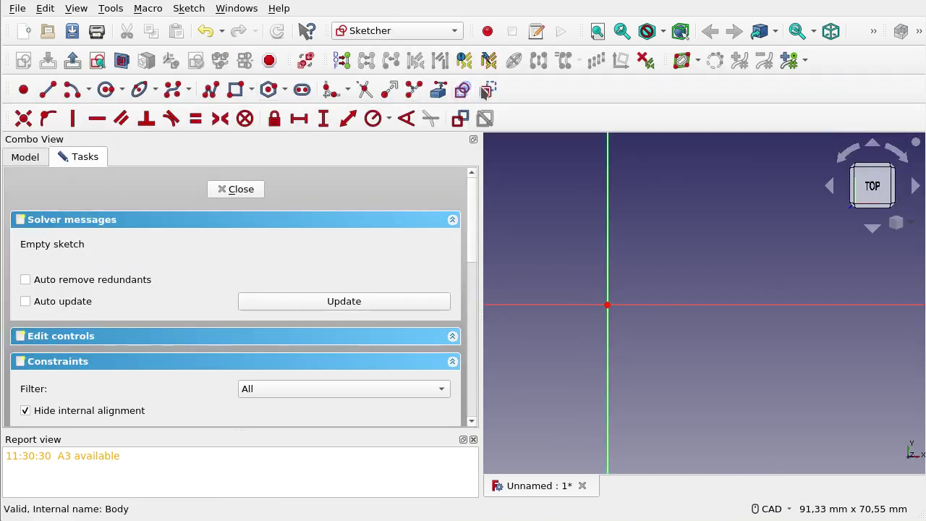
Draw a rectangle from the sketch origin and constrain its width to 40 mm
left_click(236, 89)
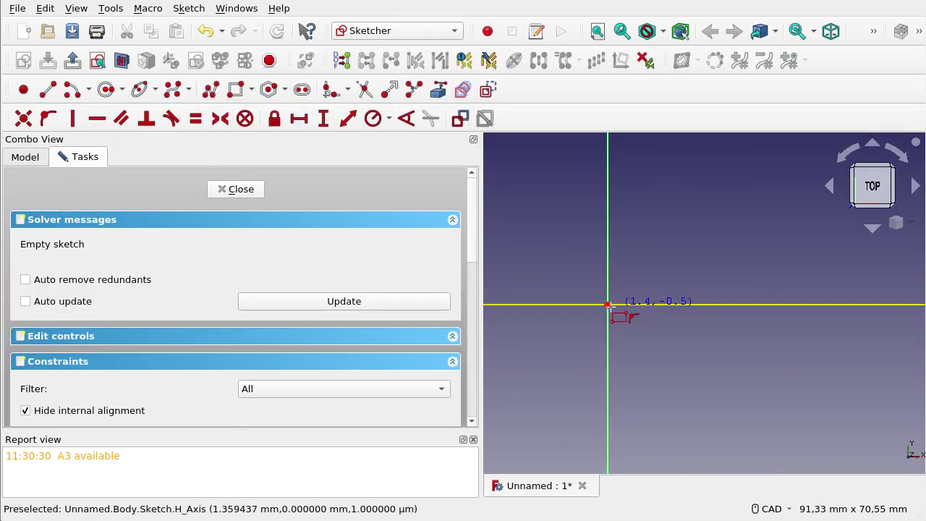
left_click(607, 304)
left_click(804, 189)
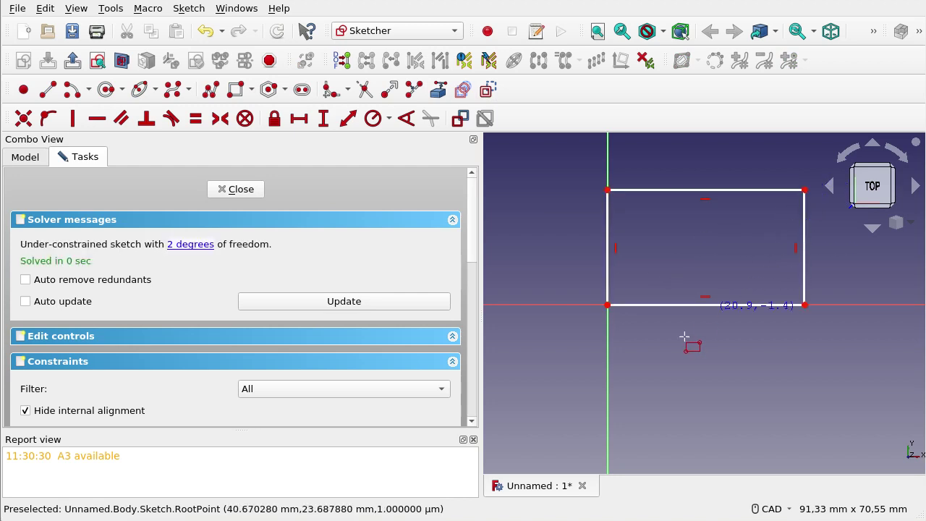
left_click(299, 117)
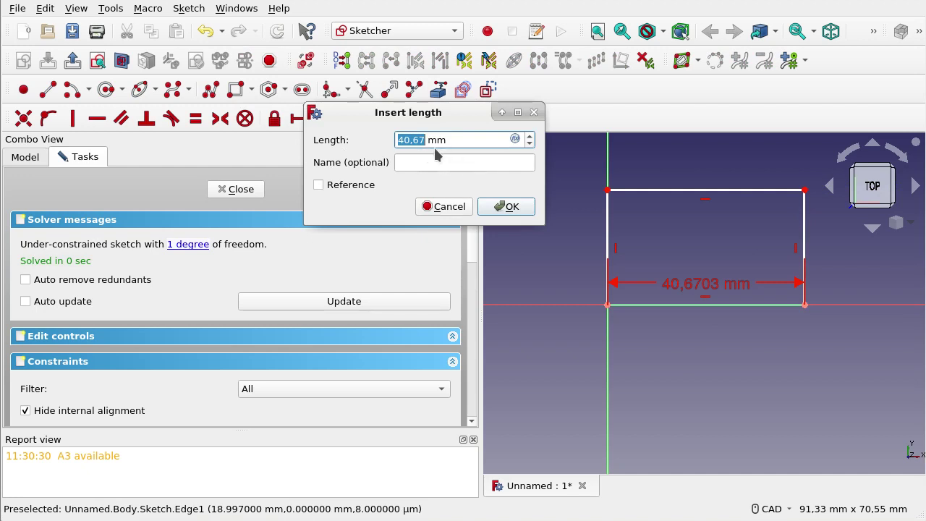
type("4")
left_click(506, 206)
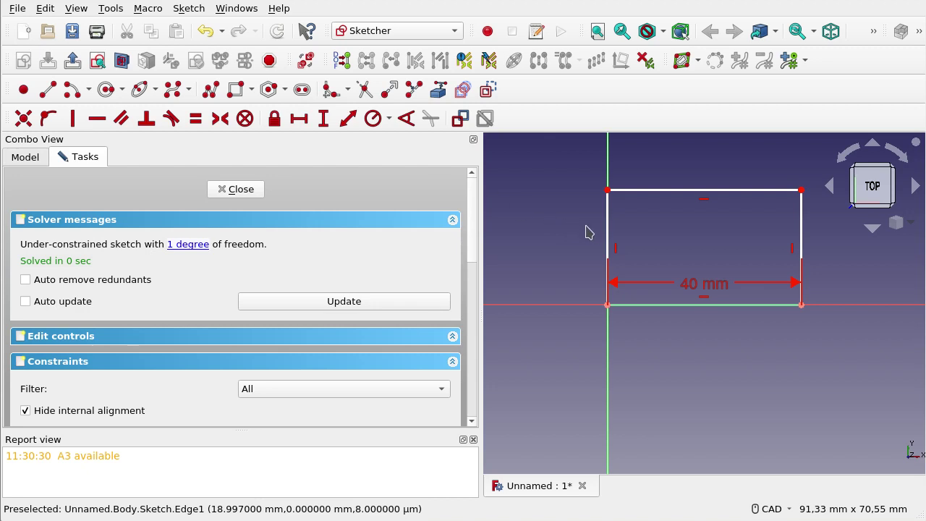
Constrain the rectangle's left edge height to 40 mm
left_click(609, 235)
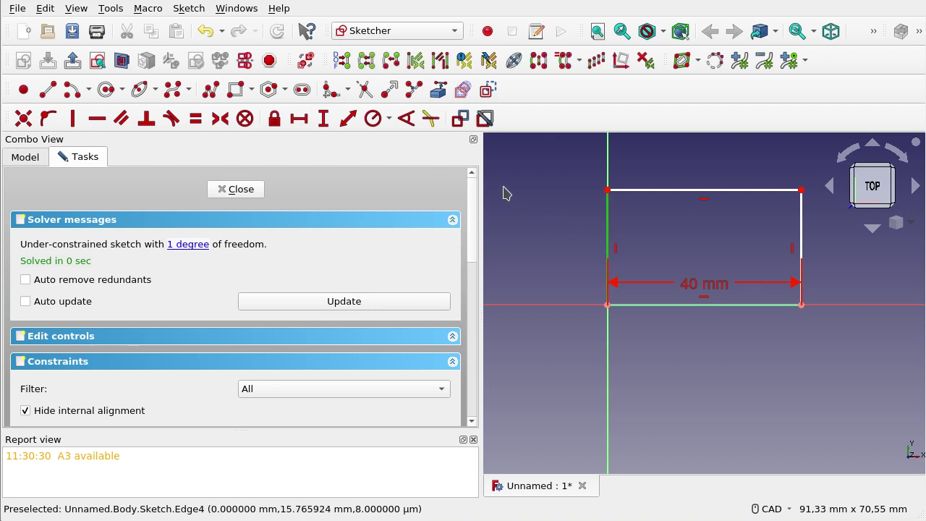
left_click(323, 119)
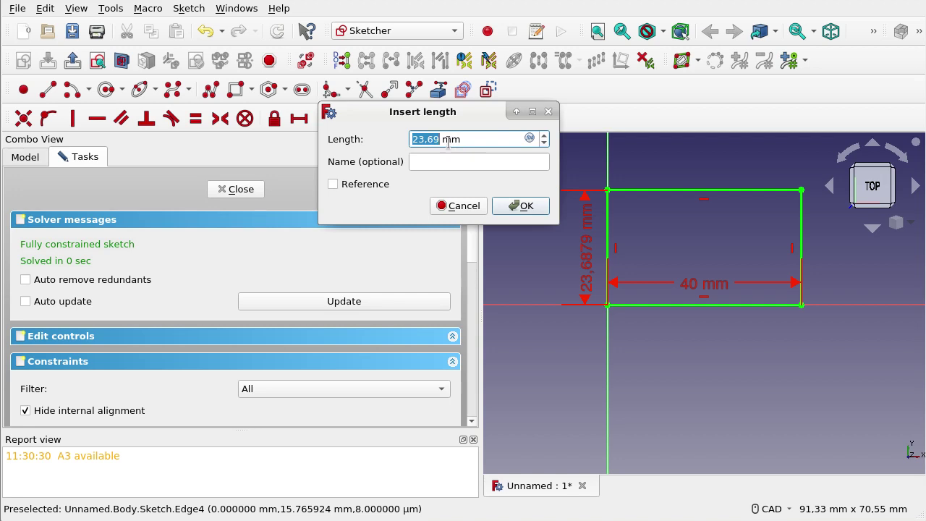
type("40")
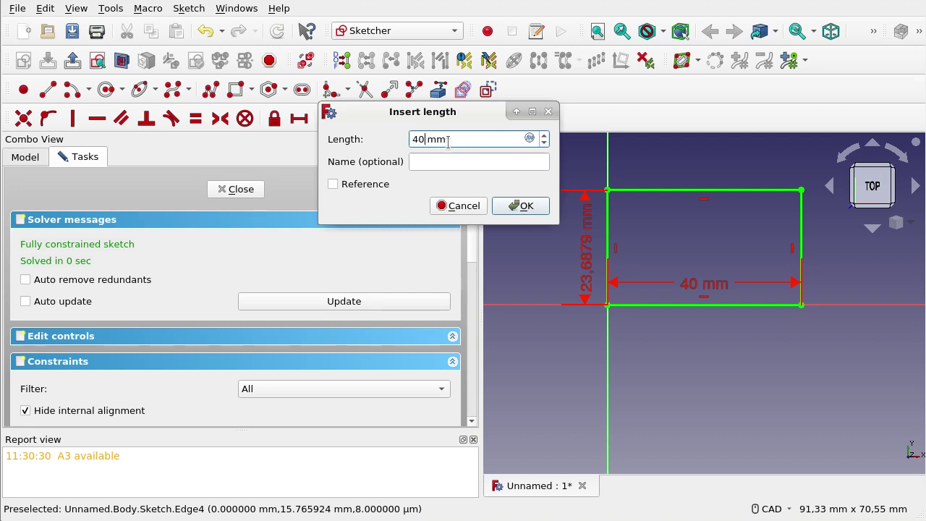
left_click(520, 206)
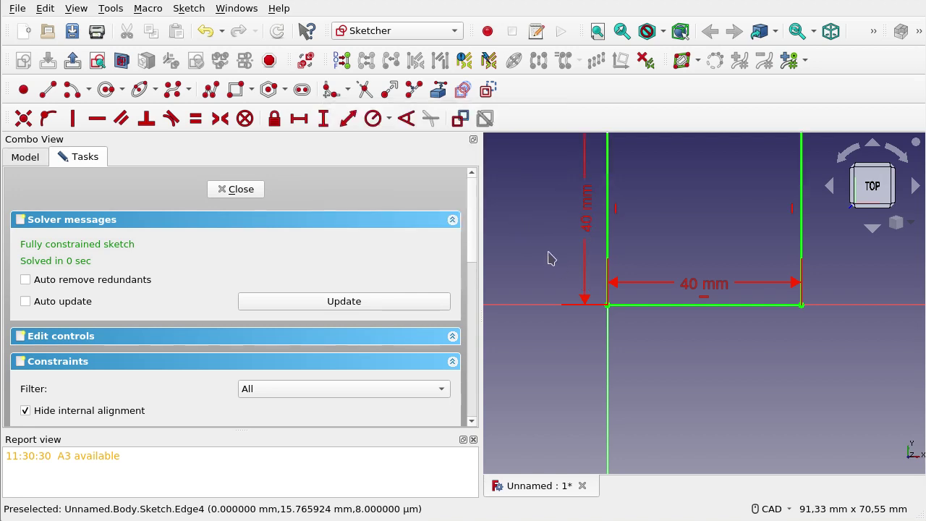
Move the 40 mm width dimension below the square and close the sketch
scroll(550, 347, "down", 4)
scroll(555, 341, "up", 2)
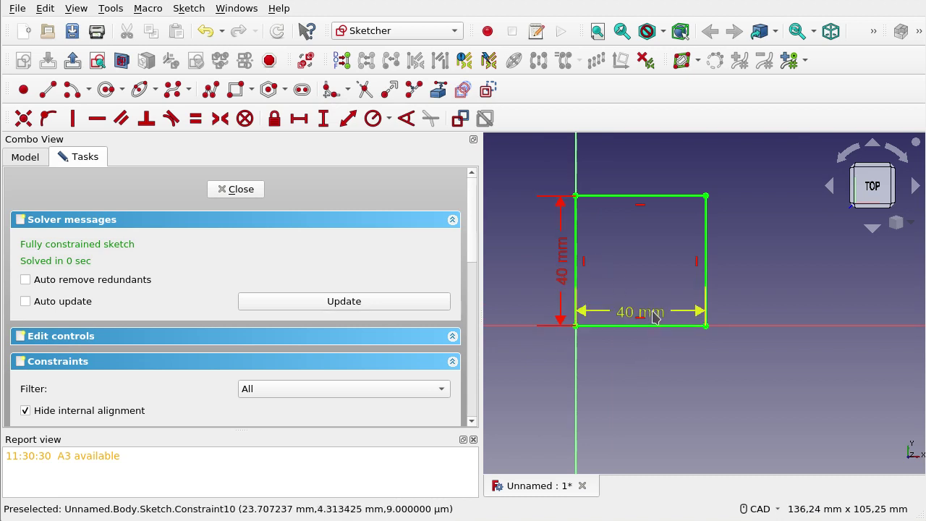
left_click_drag(653, 314, 653, 369)
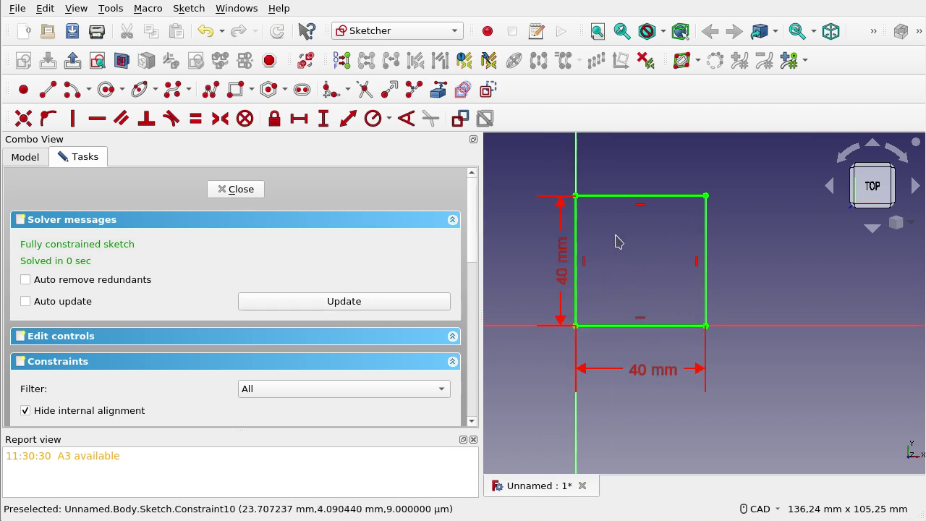
left_click(238, 189)
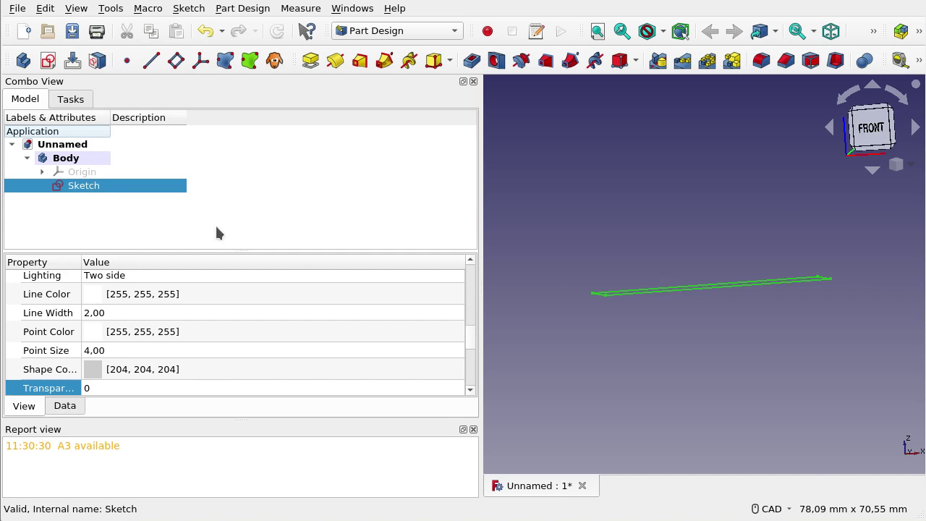
Pad the square sketch to 20 mm and orbit to view the block's top
left_click(311, 60)
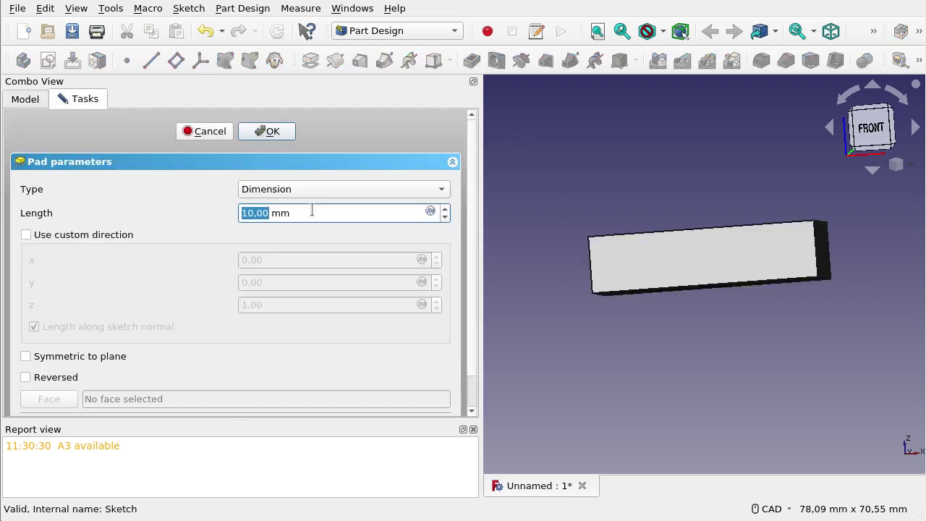
type("20")
left_click(266, 133)
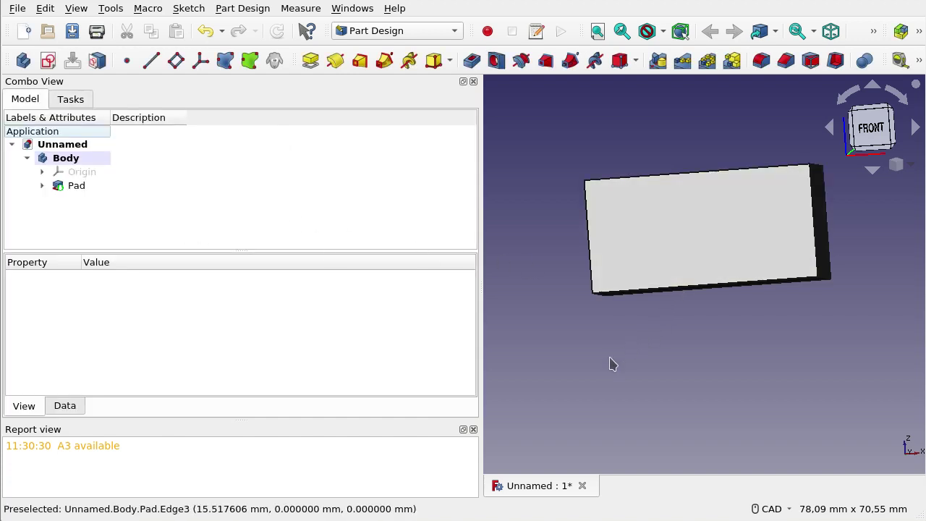
mouse_move(598, 298)
middle_mouse_down()
mouse_move(618, 229)
mouse_move(658, 301)
mouse_move(622, 391)
mouse_move(702, 171)
mouse_move(754, 176)
mouse_move(723, 166)
mouse_move(738, 166)
mouse_move(740, 176)
middle_mouse_up()
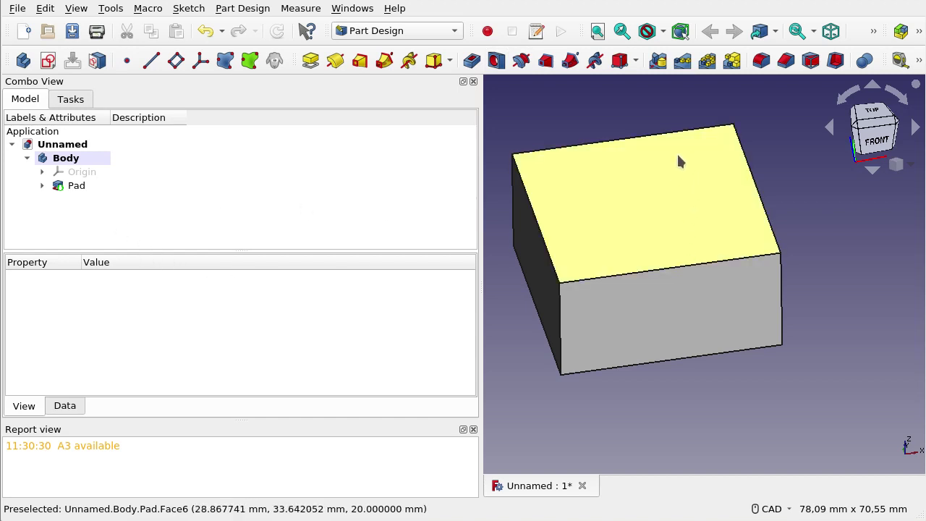
Add a datum plane on the block's top face, then hide it
left_click(663, 220)
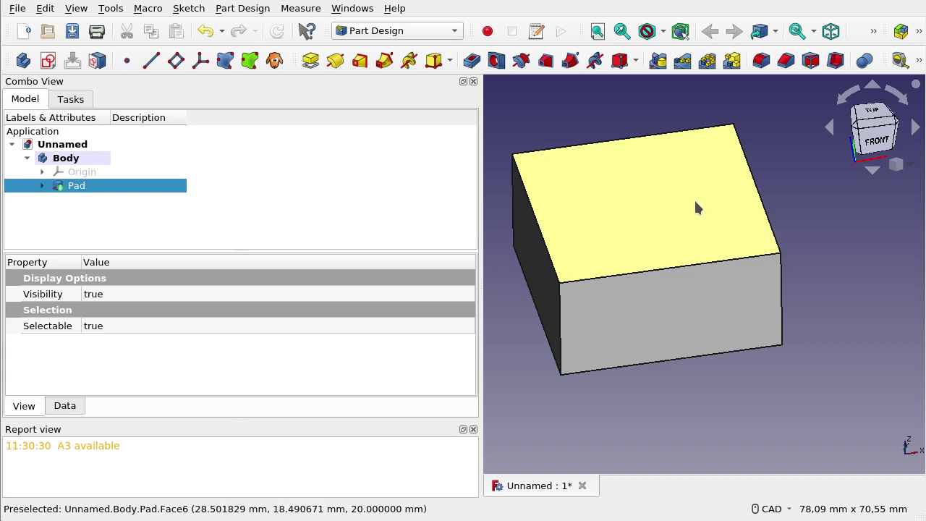
left_click(176, 62)
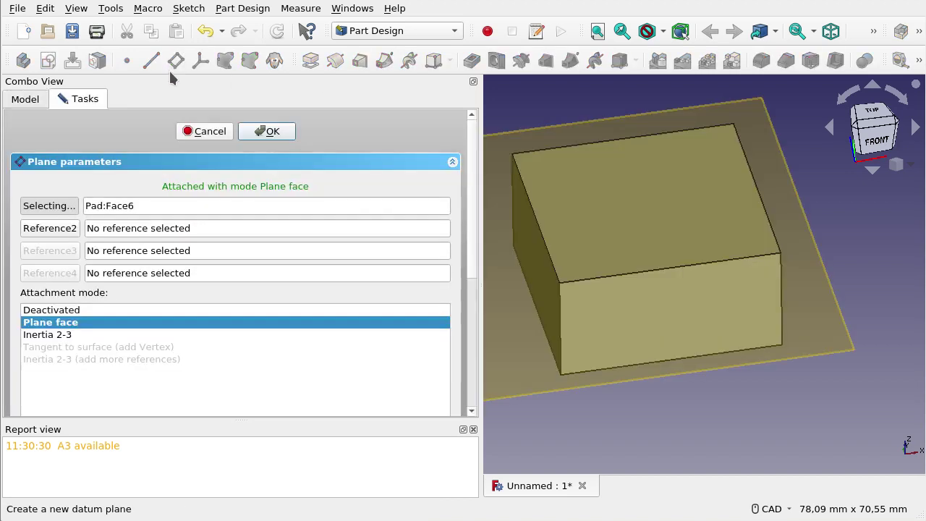
left_click(271, 132)
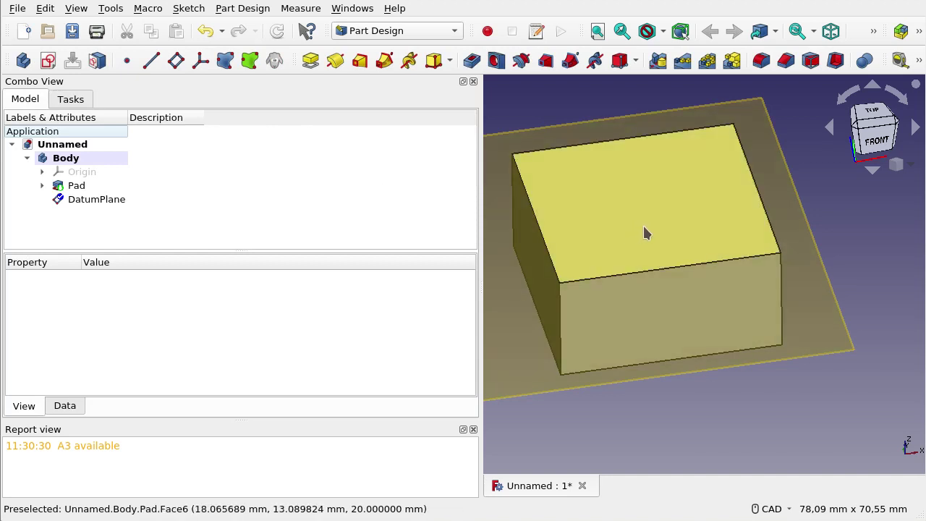
left_click(112, 202)
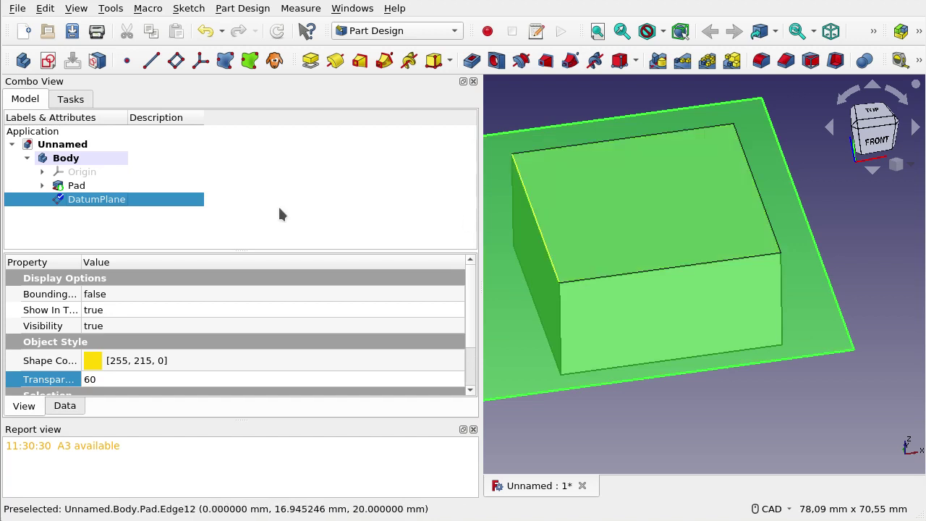
key("space")
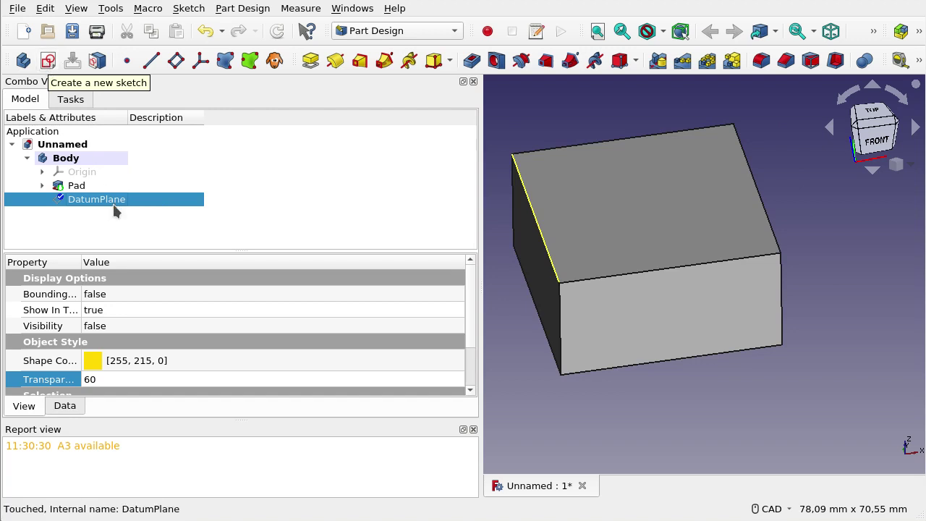
Start a sketch on the datum plane and place a circle near the block's corner
left_click(47, 62)
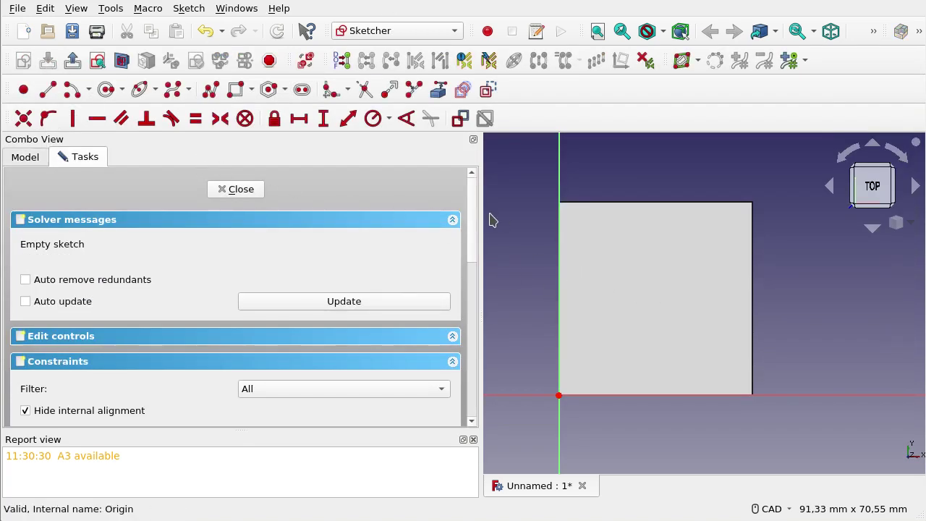
left_click(105, 90)
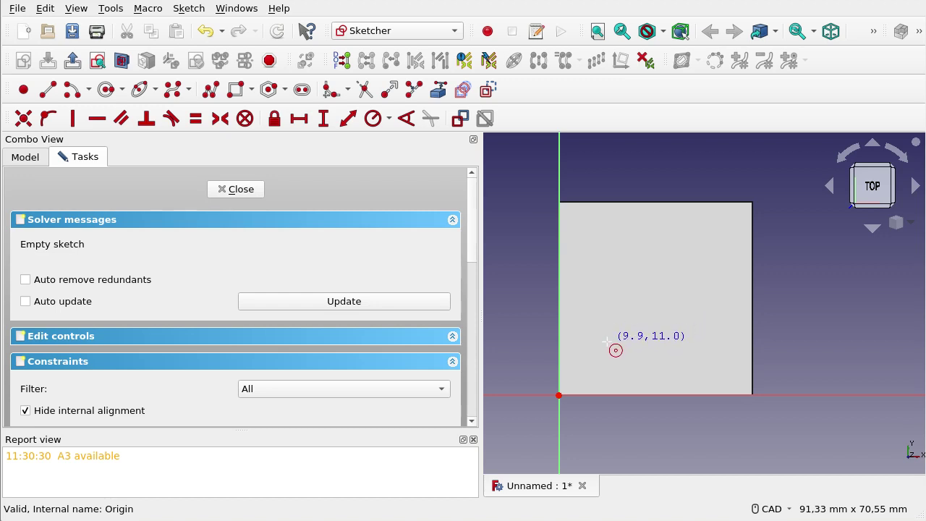
left_click(606, 341)
left_click(639, 322)
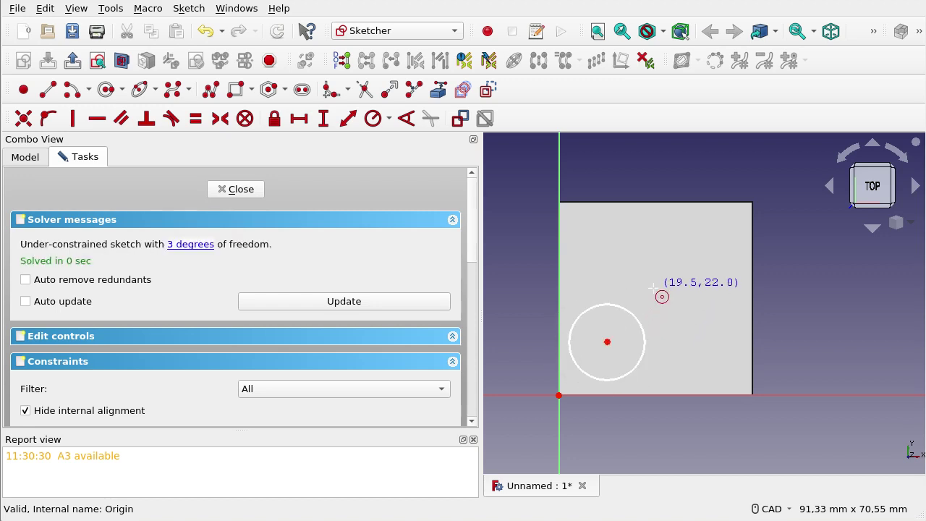
right_click(659, 291)
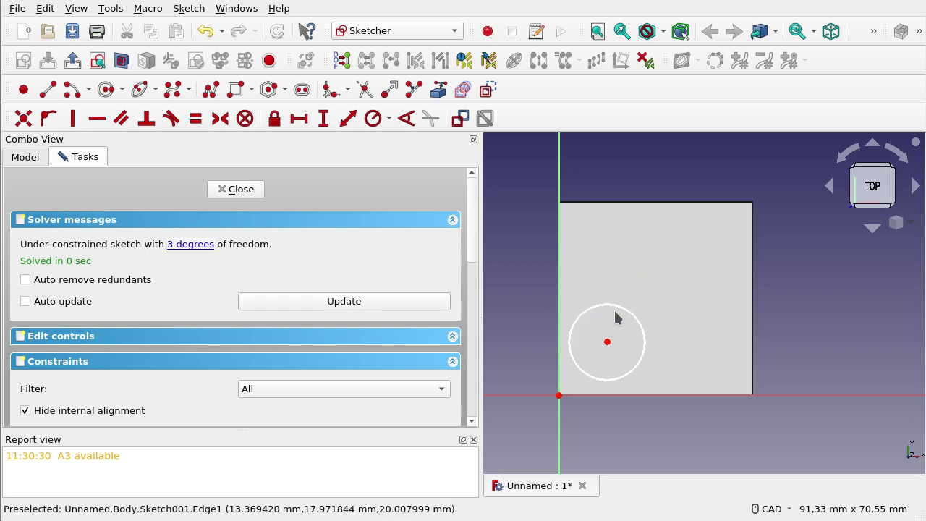
left_click_drag(606, 345, 611, 343)
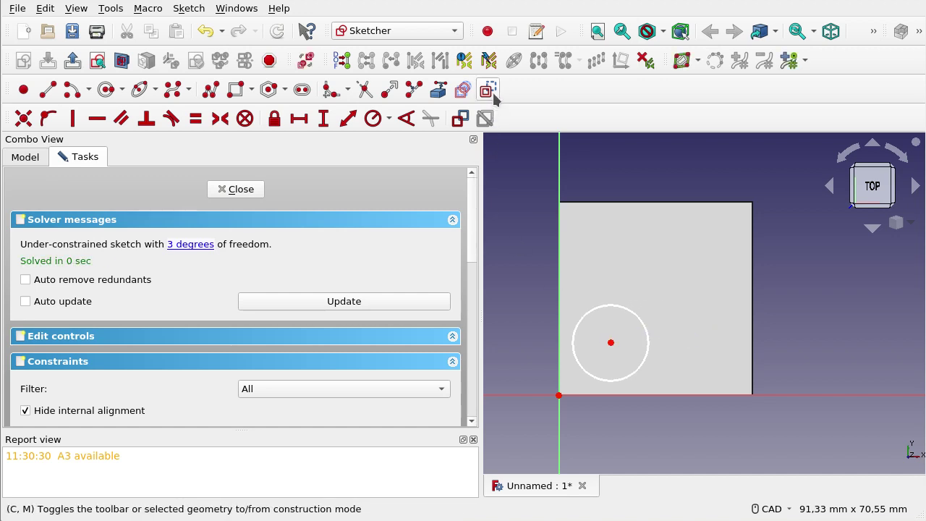
Add a small and a larger helper circle, then close the sketch
left_click(107, 89)
left_click(603, 248)
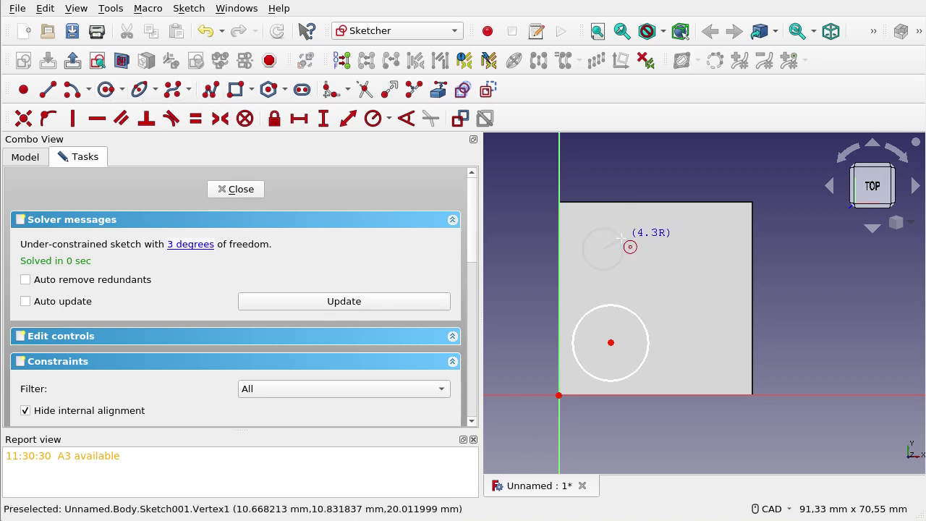
left_click(624, 244)
left_click(687, 256)
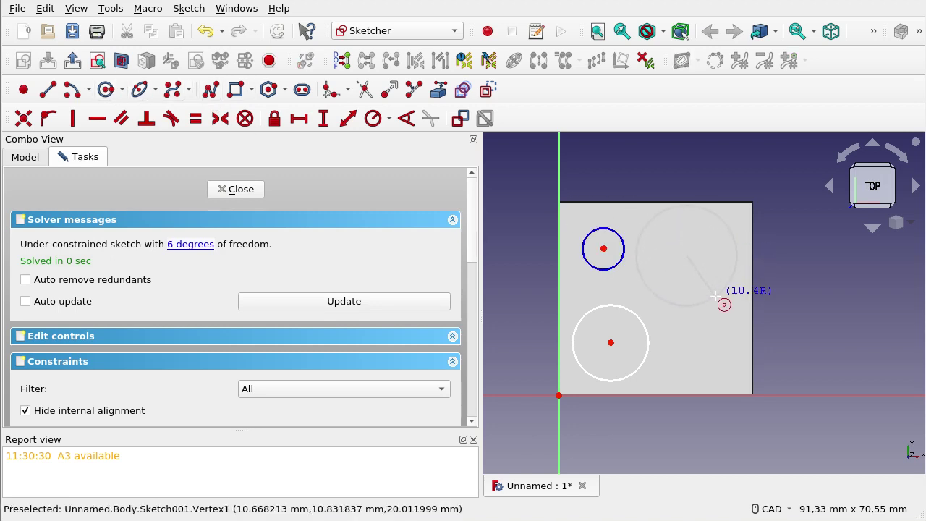
left_click(713, 296)
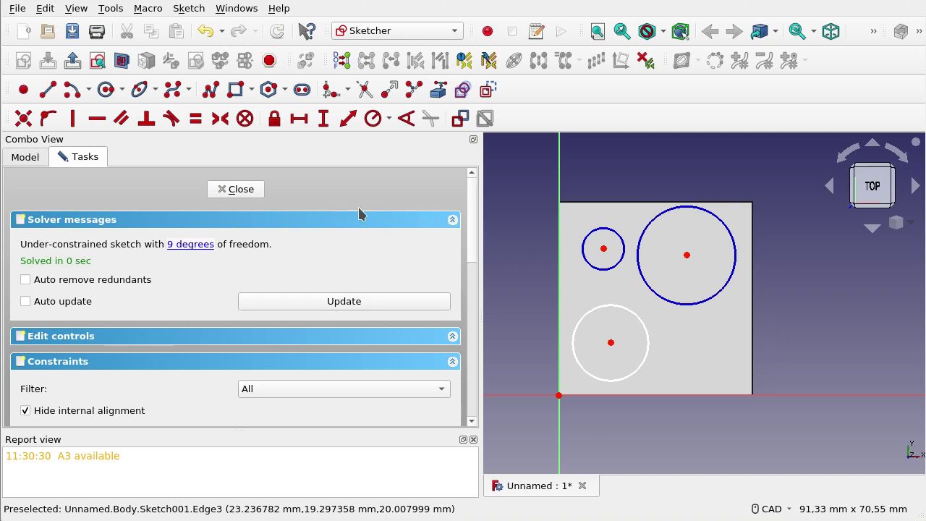
left_click(253, 190)
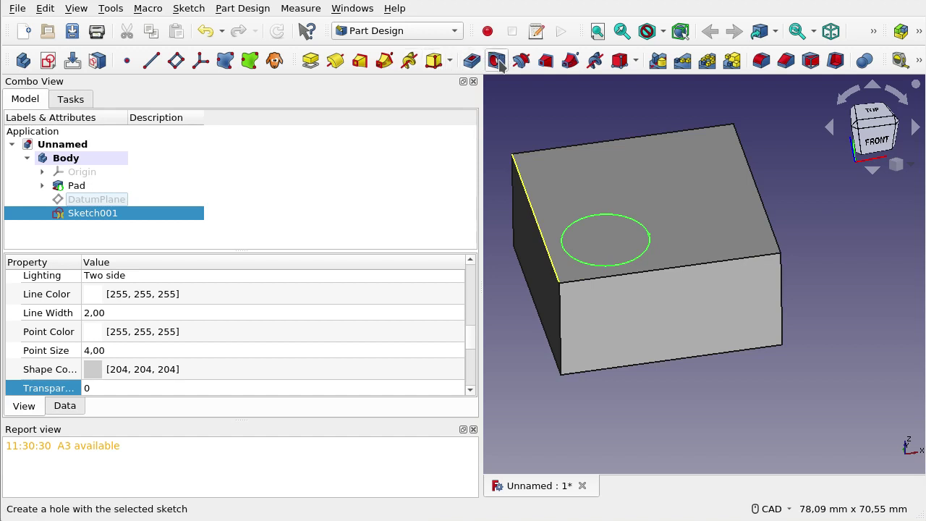
Create a Hole from Sketch001 with 6 mm diameter and 25 mm depth
left_click(506, 59)
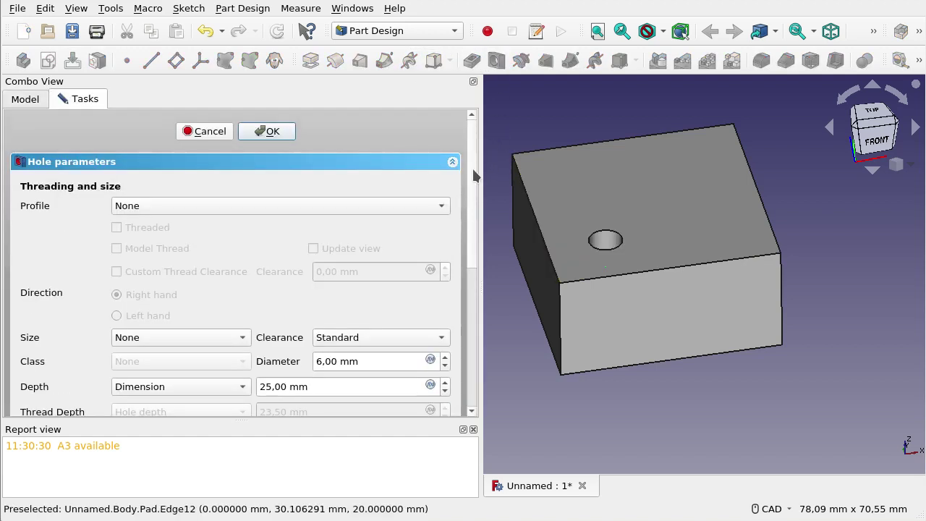
mouse_move(473, 174)
left_mouse_down()
mouse_move(475, 340)
mouse_move(488, 166)
left_mouse_up()
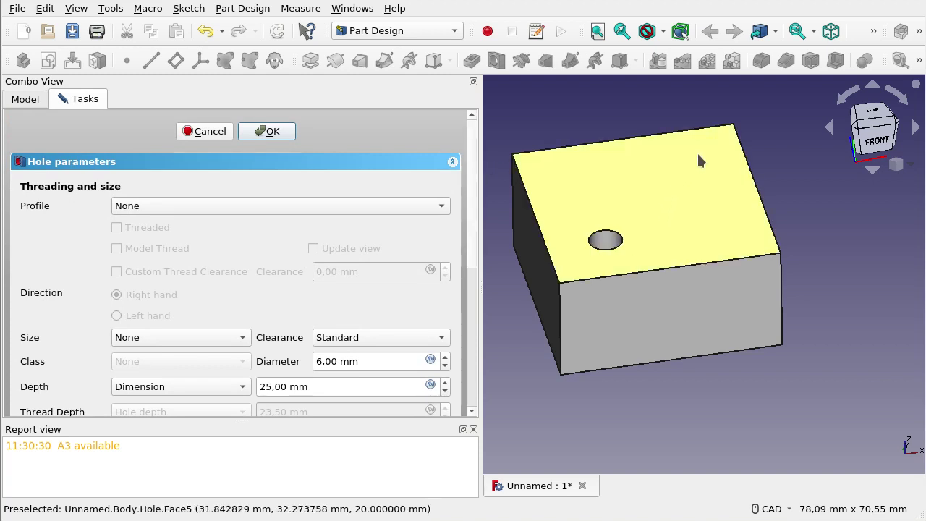
mouse_move(697, 161)
middle_mouse_down()
mouse_move(681, 233)
mouse_move(695, 215)
mouse_move(682, 173)
mouse_move(737, 207)
mouse_move(715, 227)
mouse_move(693, 151)
mouse_move(716, 180)
mouse_move(706, 194)
mouse_move(705, 161)
middle_mouse_up()
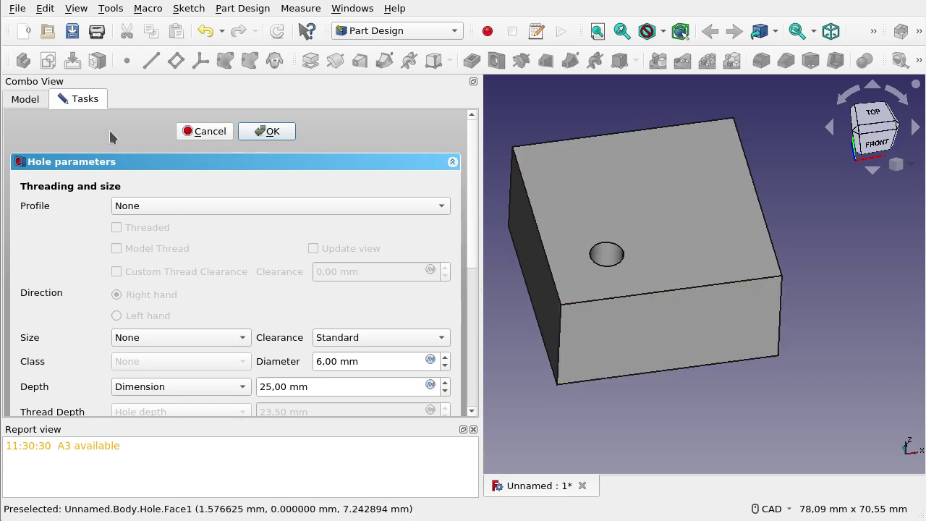
left_click(23, 102)
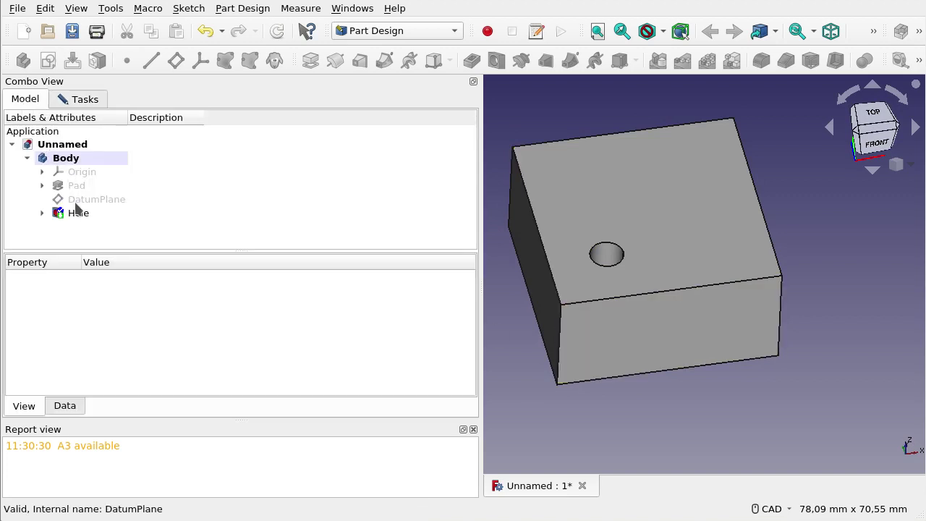
Set the Body's Transparency to 50, then reopen the Hole parameters
left_click(63, 160)
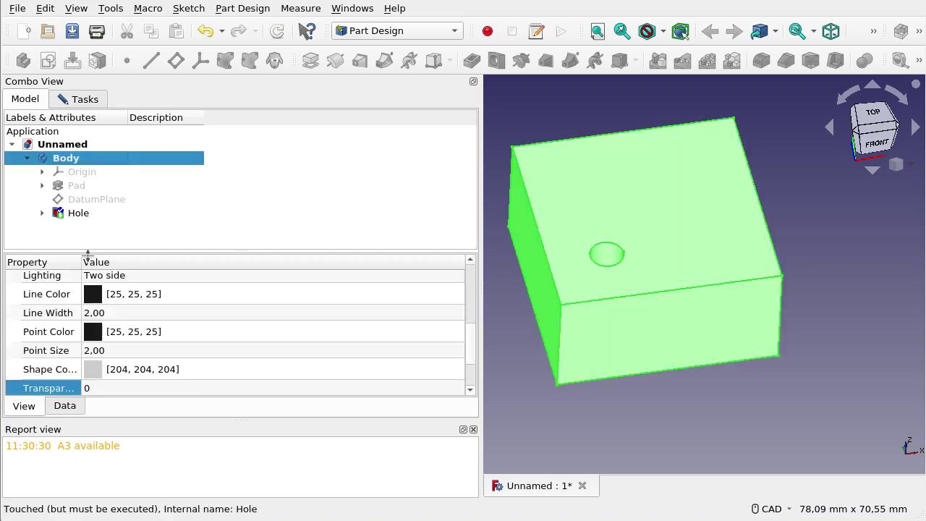
left_click(105, 384)
type("50")
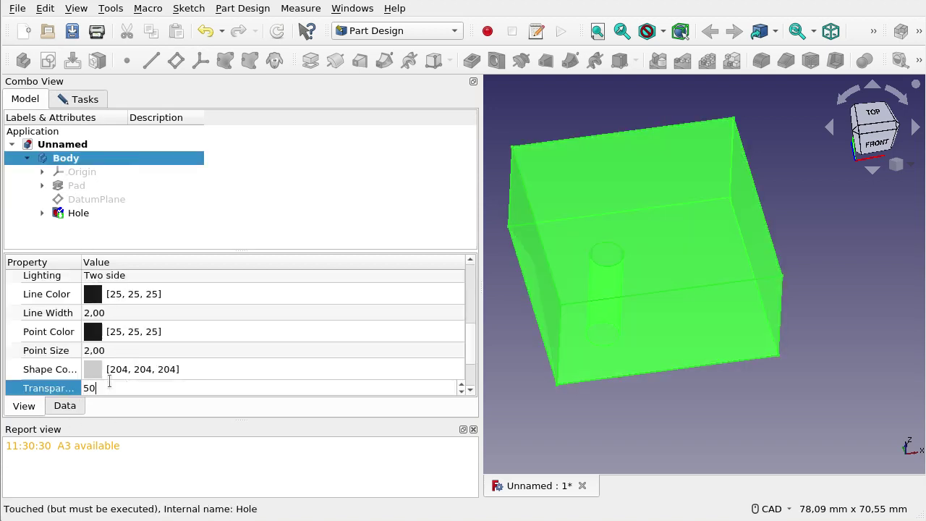
key("Return")
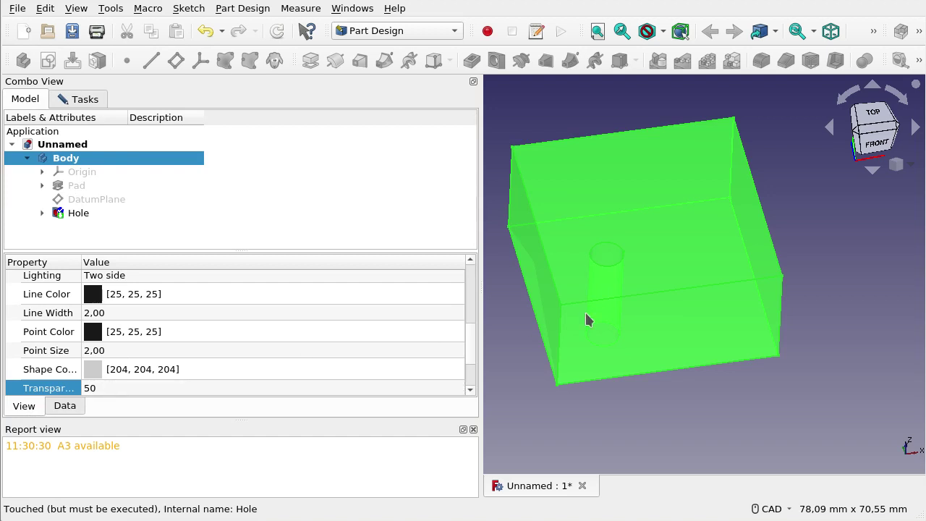
left_click(684, 405)
left_click(91, 103)
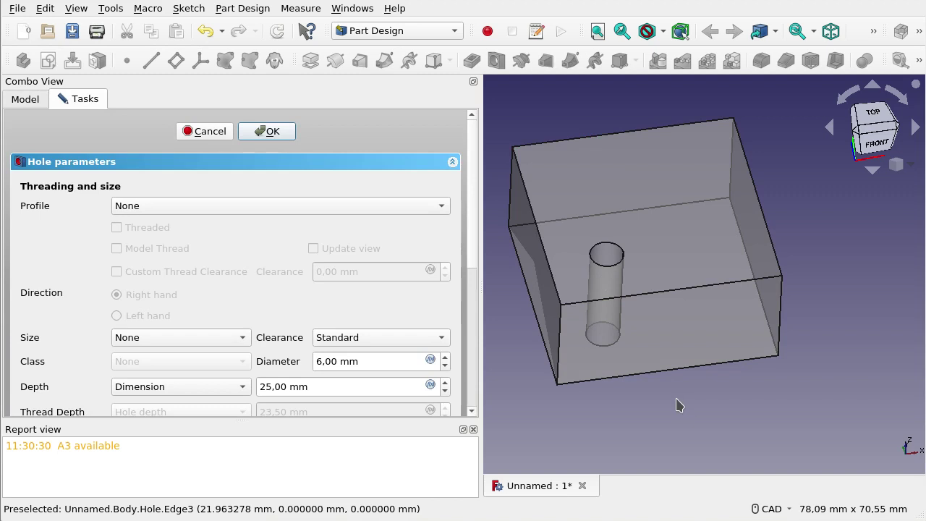
mouse_move(678, 407)
middle_mouse_down()
mouse_move(663, 370)
mouse_move(682, 385)
mouse_move(653, 366)
middle_mouse_up()
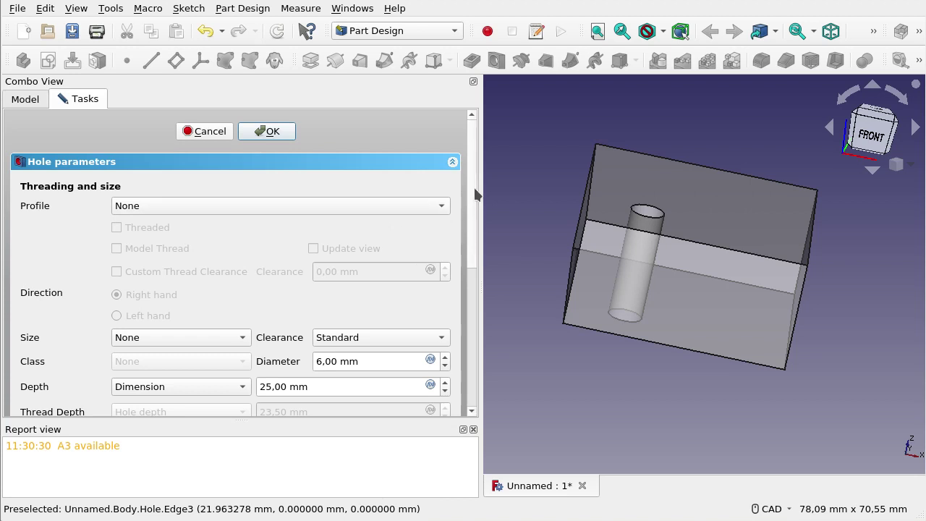
scroll(477, 195, "down", 1)
scroll(479, 202, "up", 1)
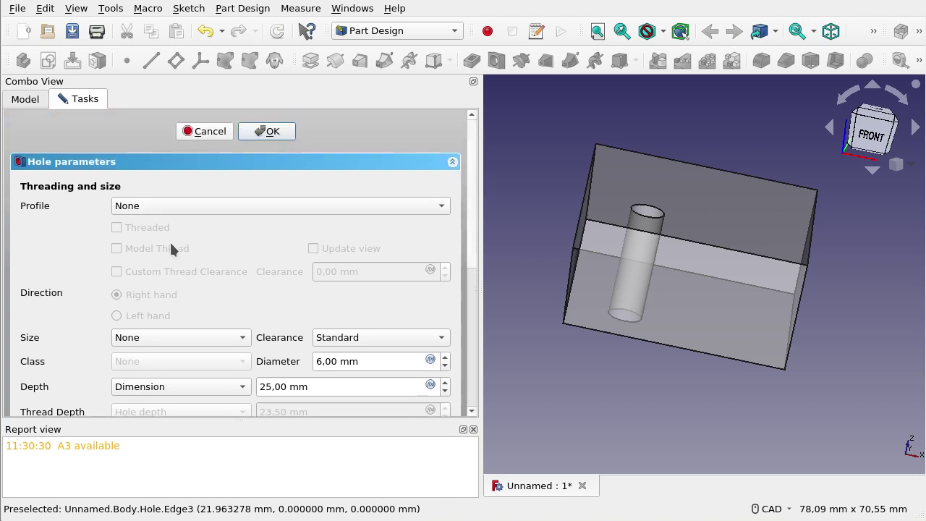